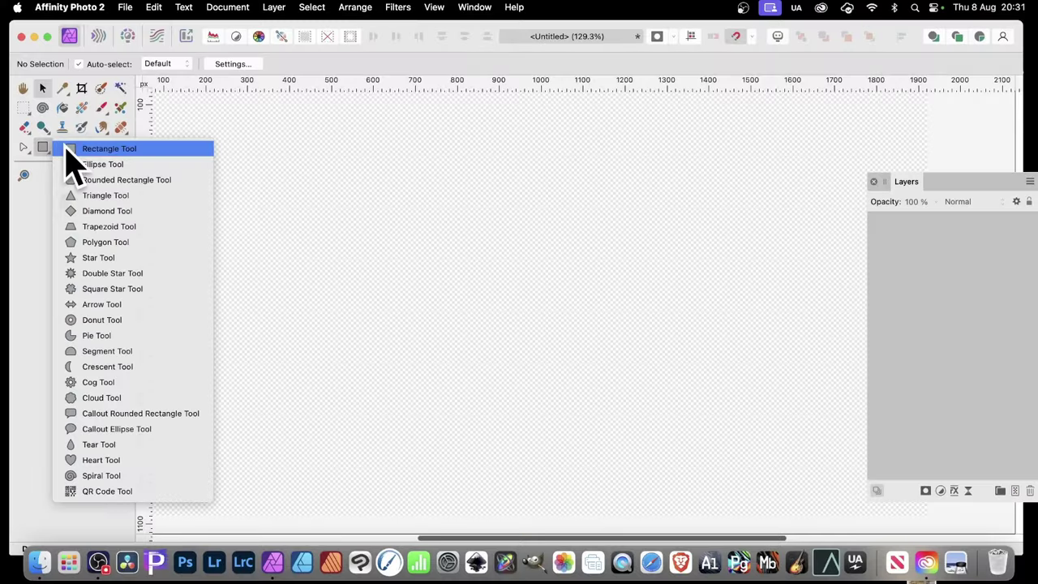
- Draw a thin gradient-filled rectangle, about 235 by 28 px, with the Rectangle Tool
left_click(85, 151)
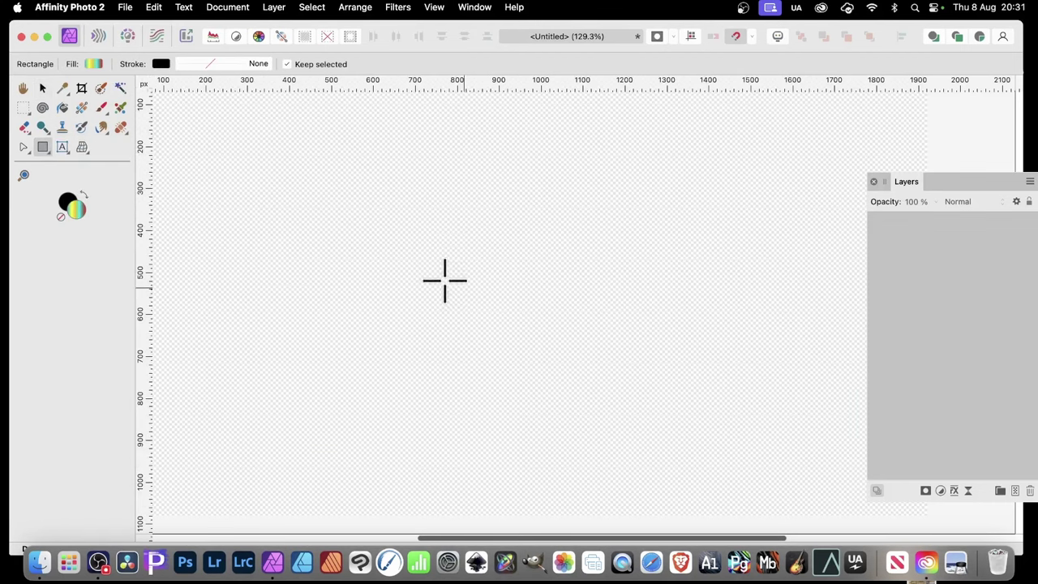
left_click_drag(283, 303, 383, 314)
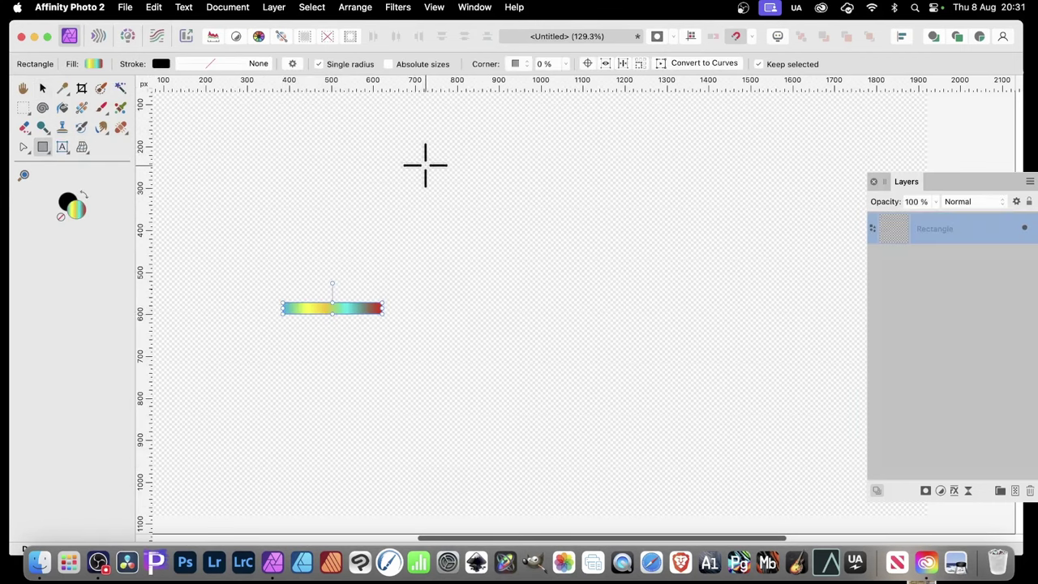
- Fill the rectangle with the rainbow spectrum preset from the Gradients swatches
left_click(95, 64)
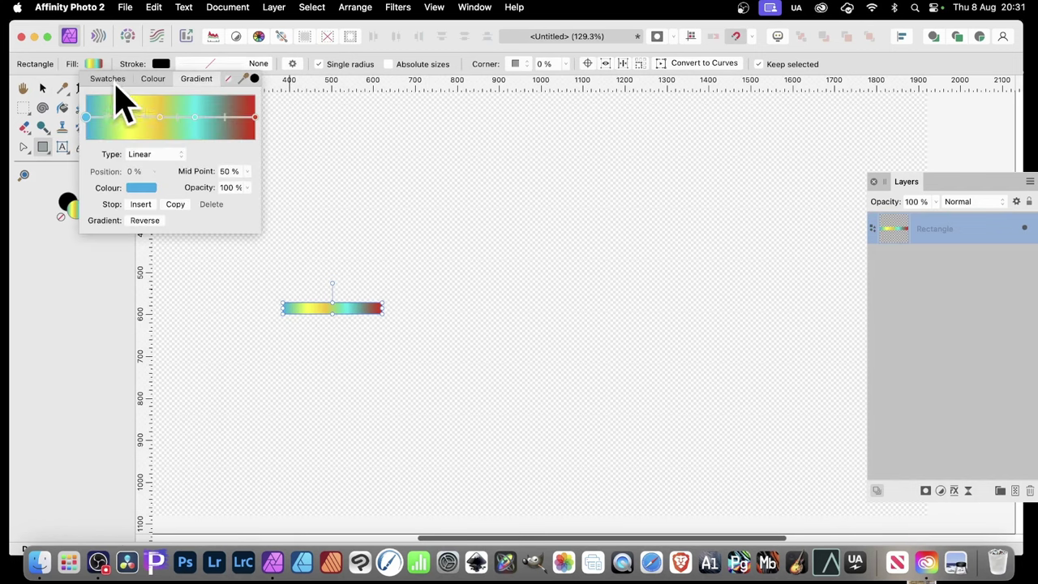
left_click(111, 80)
scroll(160, 179, "down", 5)
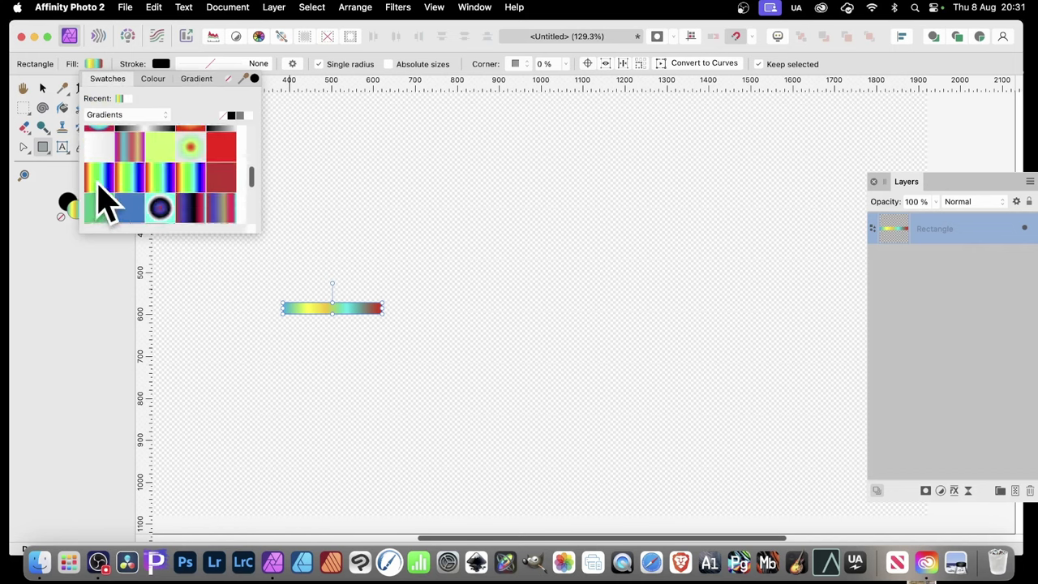
left_click(101, 185)
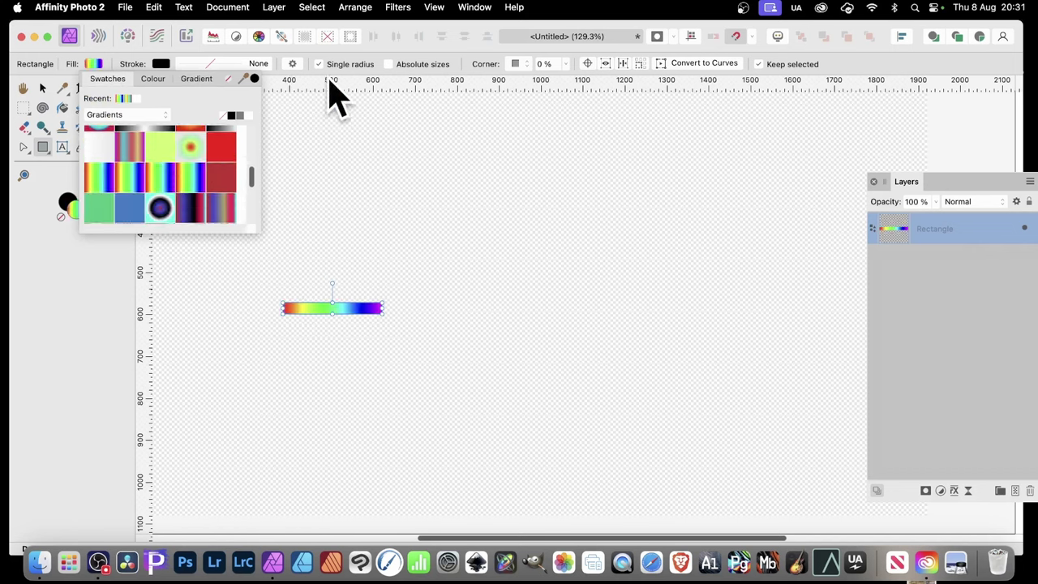
left_click(288, 55)
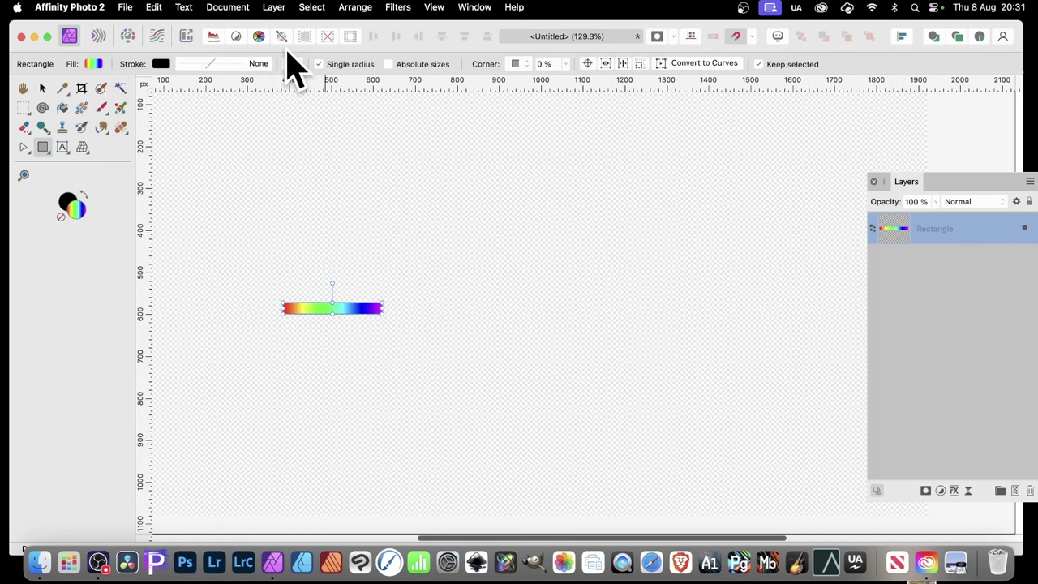
- With the Move tool active and panels hidden, enable Duplicate in Move / Duplicate
left_click(42, 87)
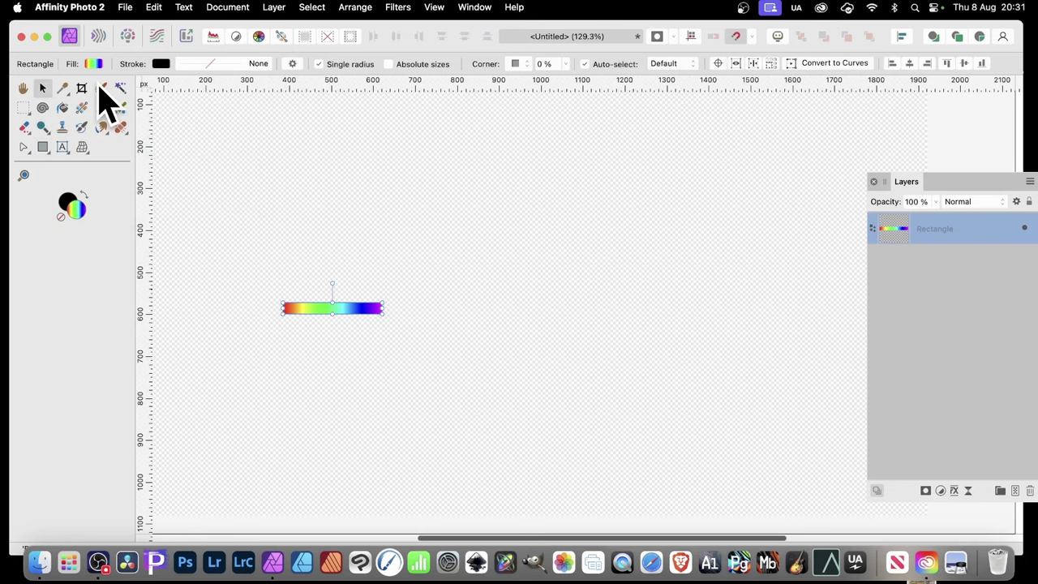
key("Tab")
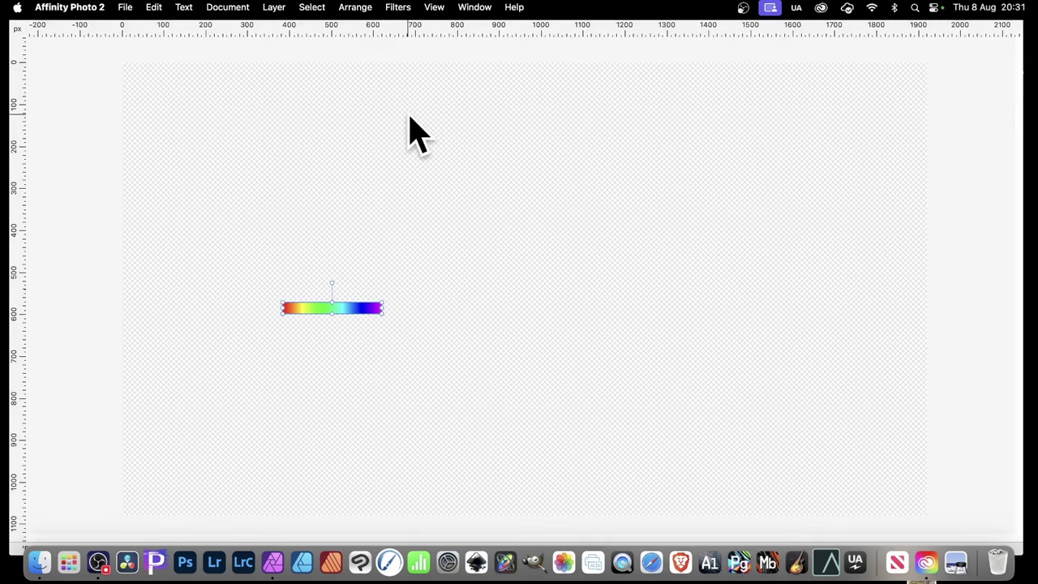
key("super+alt+d")
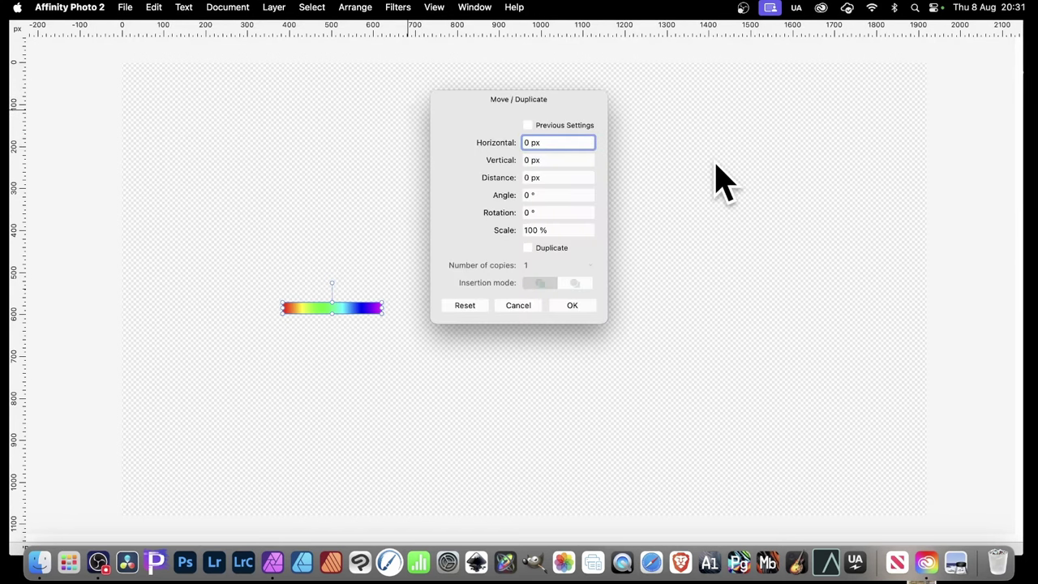
double_click(539, 144)
left_click(548, 160)
left_click(528, 247)
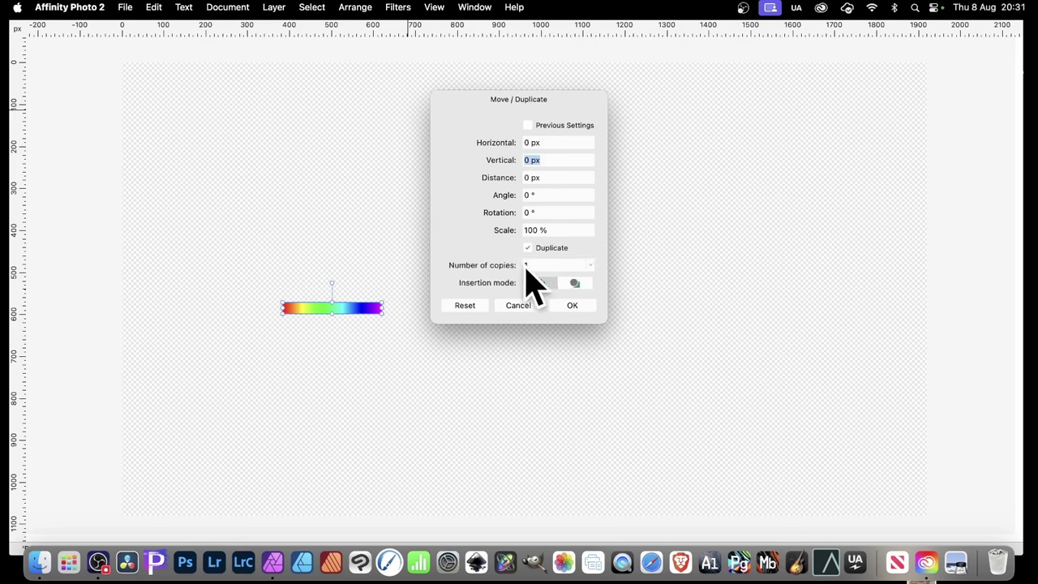
- Set a 27 px vertical offset, 180° rotation and 17 copies
type("16")
mouse_move(516, 160)
left_mouse_down()
mouse_move(531, 161)
mouse_move(524, 174)
left_mouse_up()
left_click(541, 213)
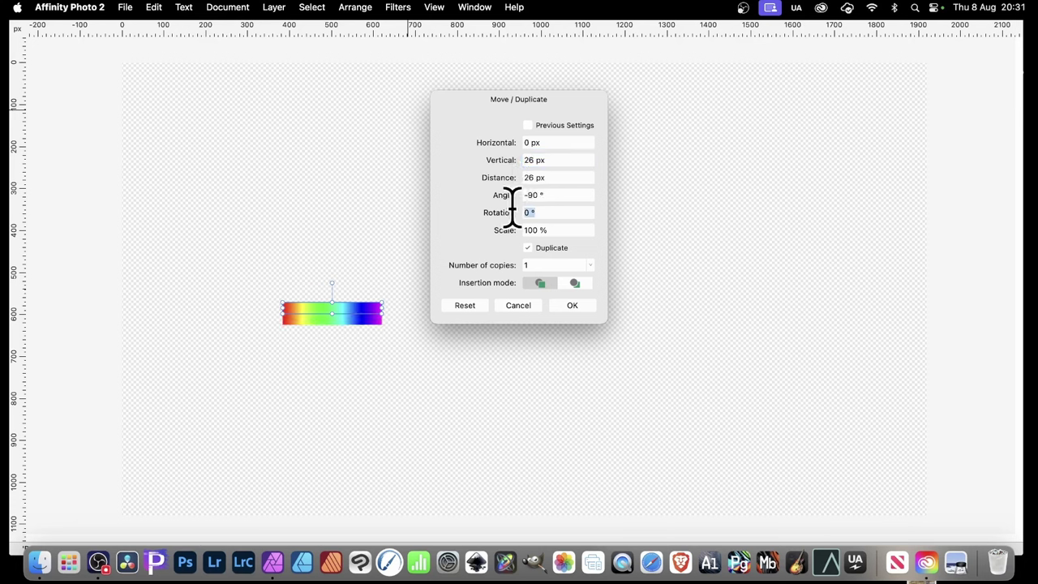
type("180")
key("Tab")
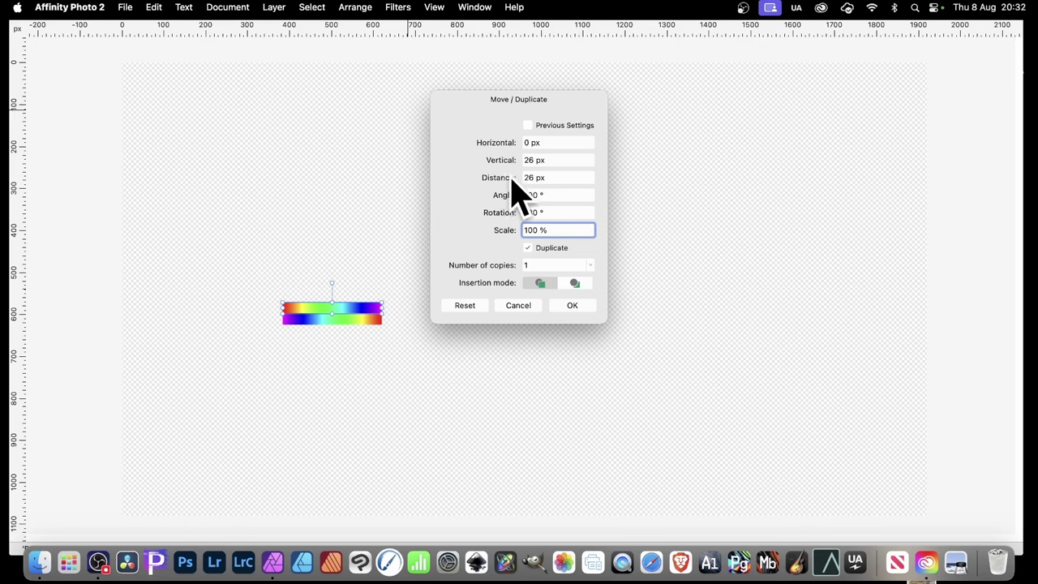
left_click_drag(505, 162, 509, 168)
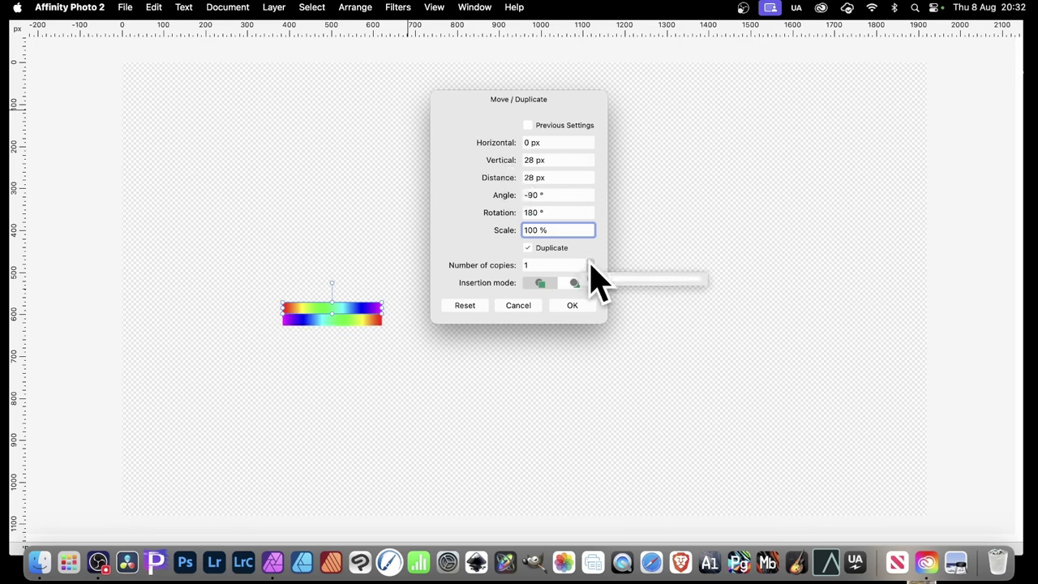
left_click_drag(591, 267, 610, 283)
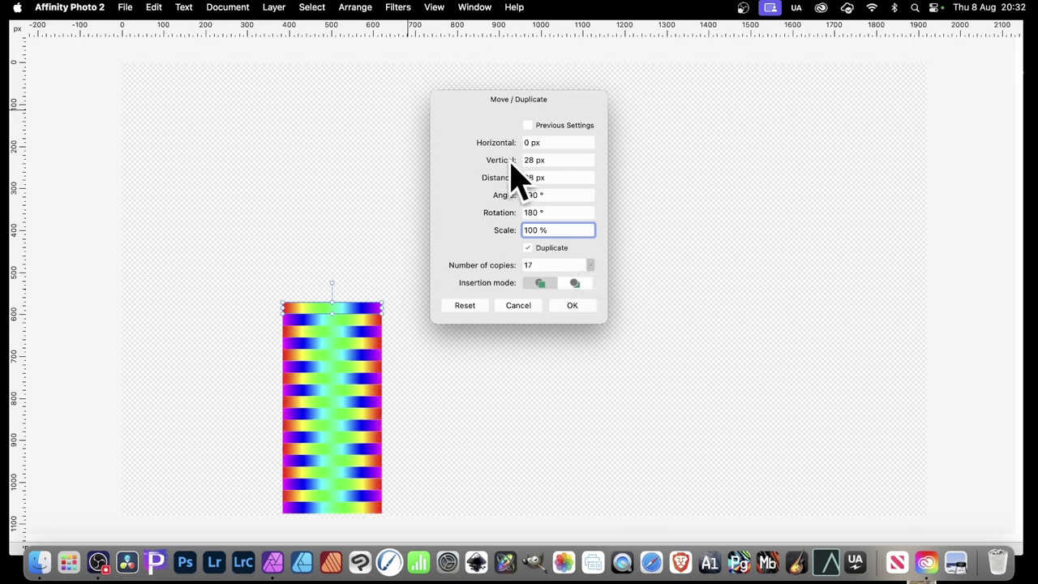
left_click_drag(512, 162, 511, 162)
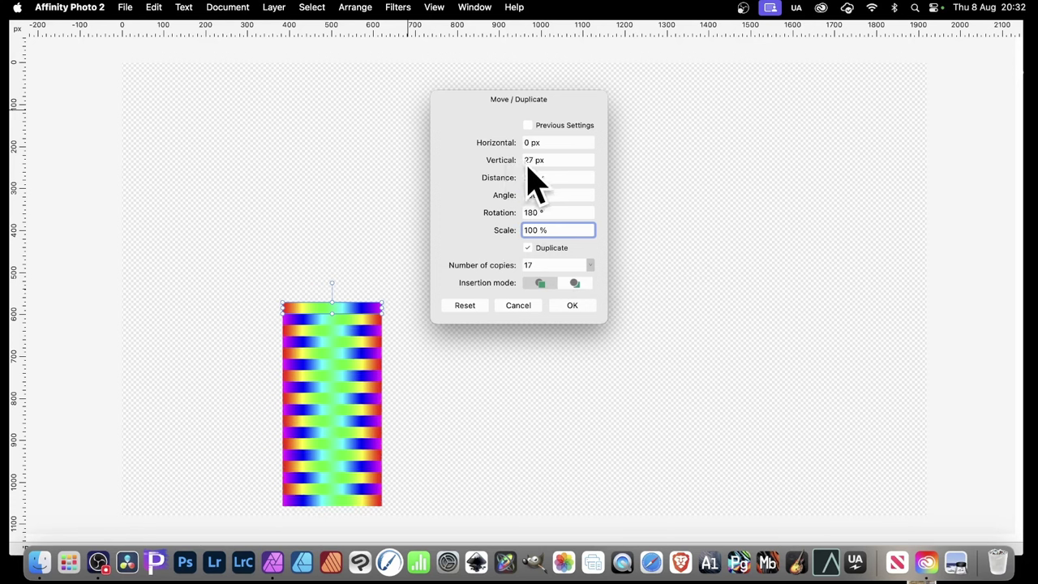
- Commit the copies, move the stripes up, stretch them taller and narrower, then group them
left_click(580, 307)
left_click_drag(235, 254, 440, 538)
left_click_drag(351, 461, 337, 310)
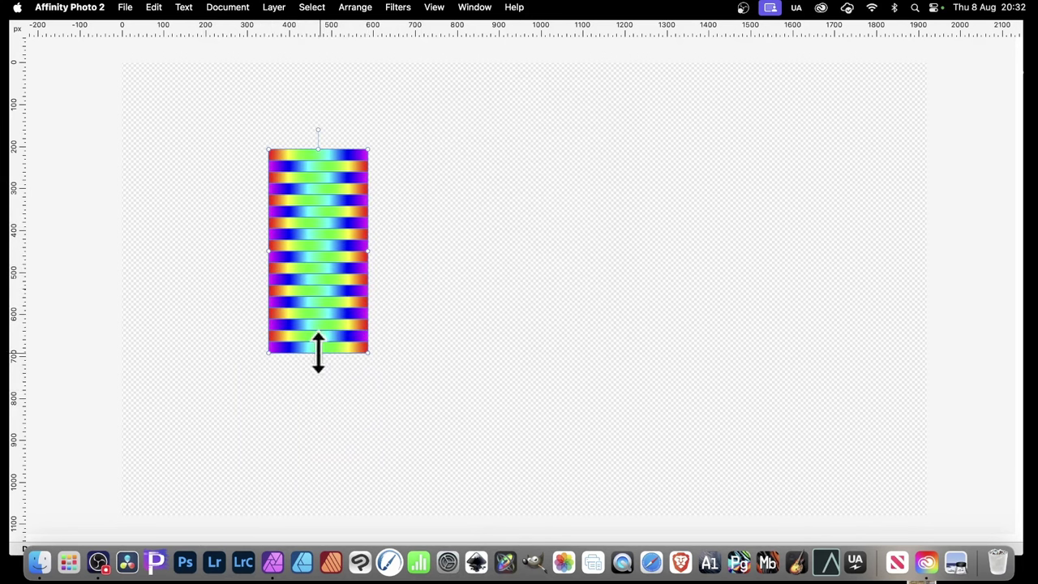
left_click_drag(318, 353, 315, 462)
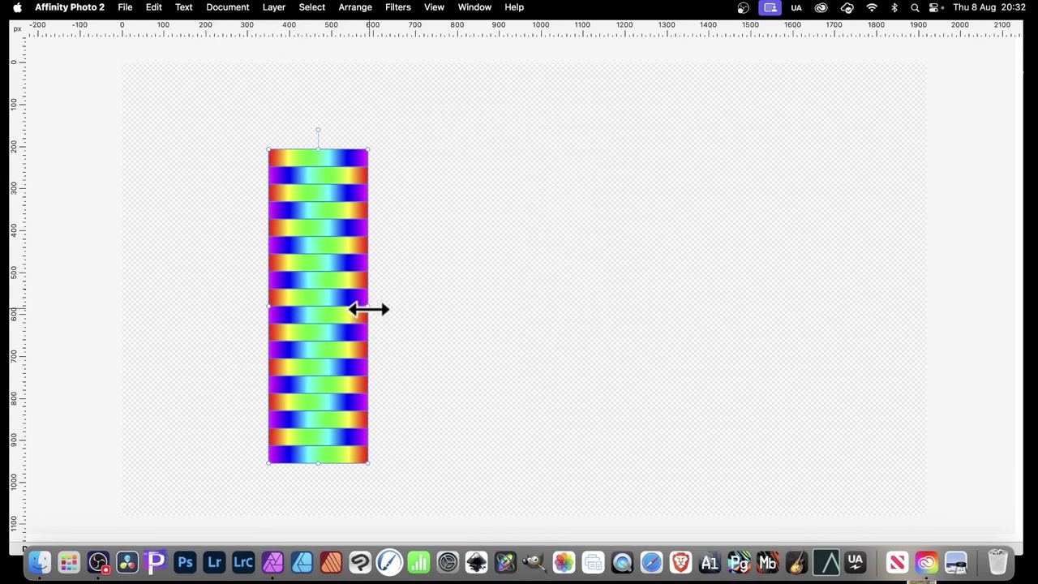
left_click_drag(369, 309, 302, 309)
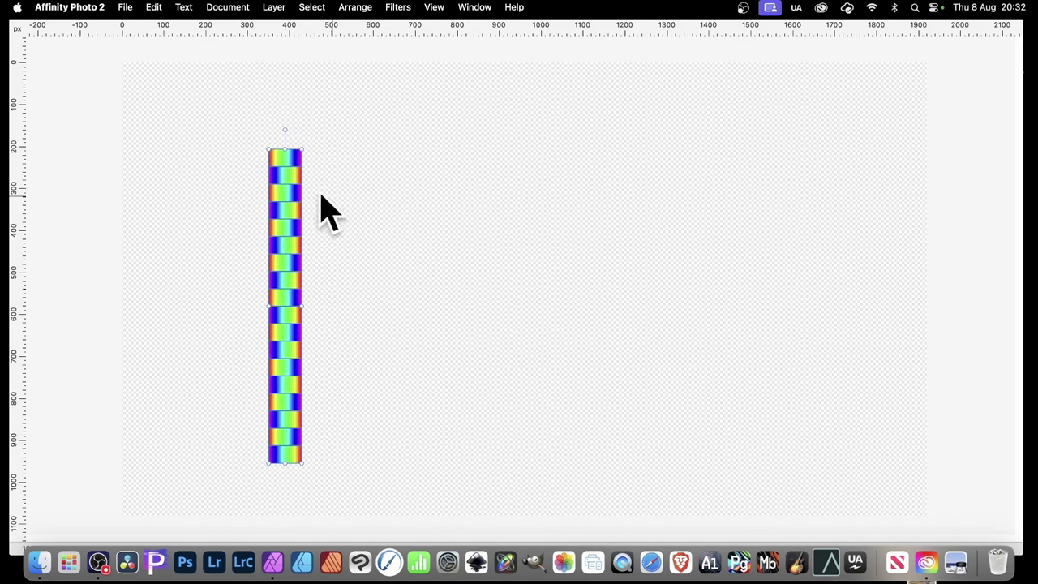
right_click(286, 156)
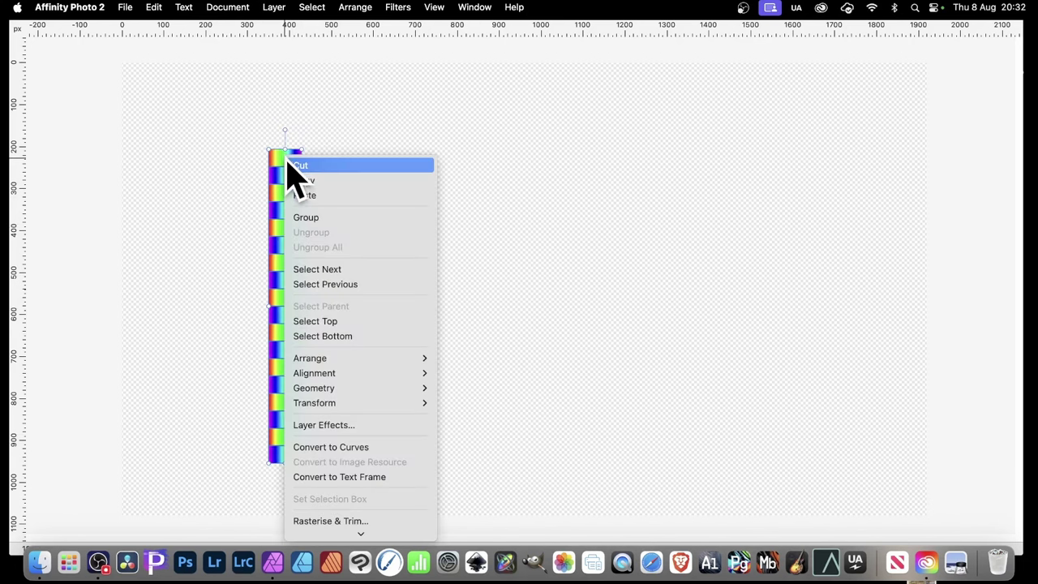
left_click(303, 217)
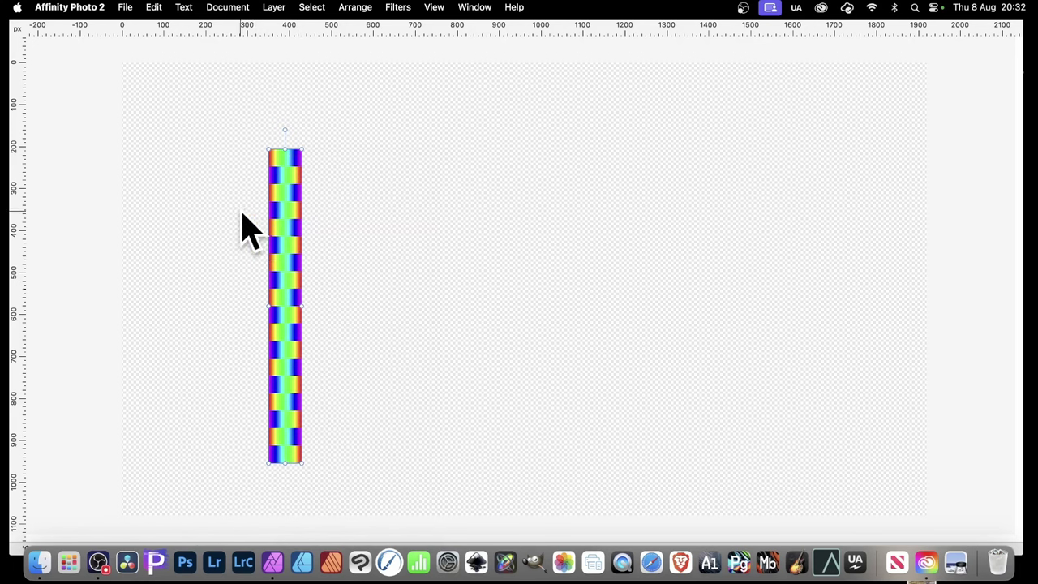
- Duplicate the column 12 times at 78 px horizontal spacing, rotating each copy 180°
key("super+shift+d")
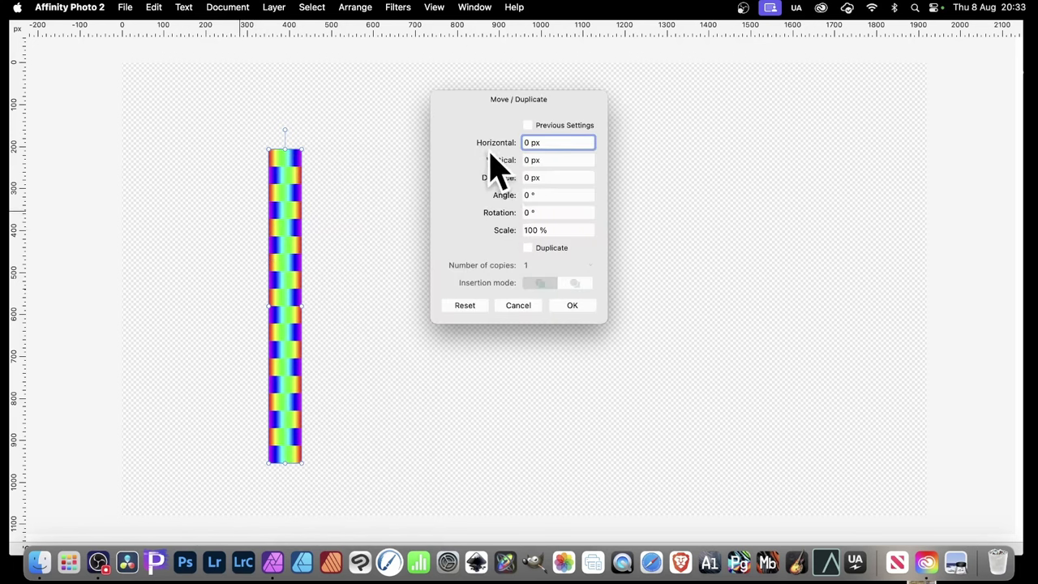
left_click(528, 250)
key("Up")
key("Up")
key("Up")
key("Up")
key("Up")
key("Up")
key("Up")
key("Up")
key("Up")
key("Up")
key("Up")
key("Up")
key("Up")
key("Up")
key("Up")
key("Up")
key("Up")
key("Up")
key("Up")
key("Up")
key("Up")
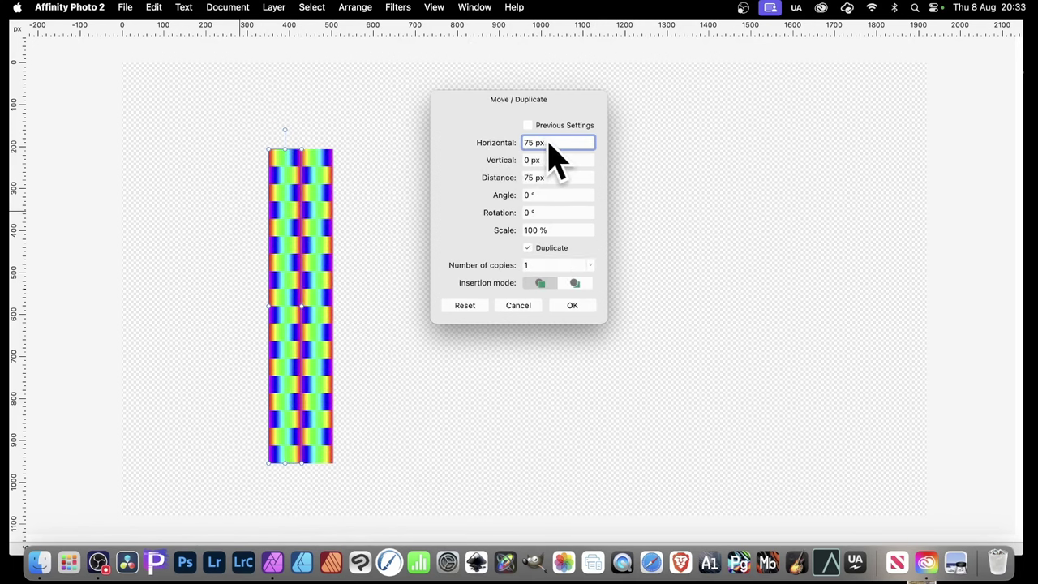
key("Up")
key("Up")
key("Up")
key("Up")
key("Up")
key("Up")
key("Down")
key("Down")
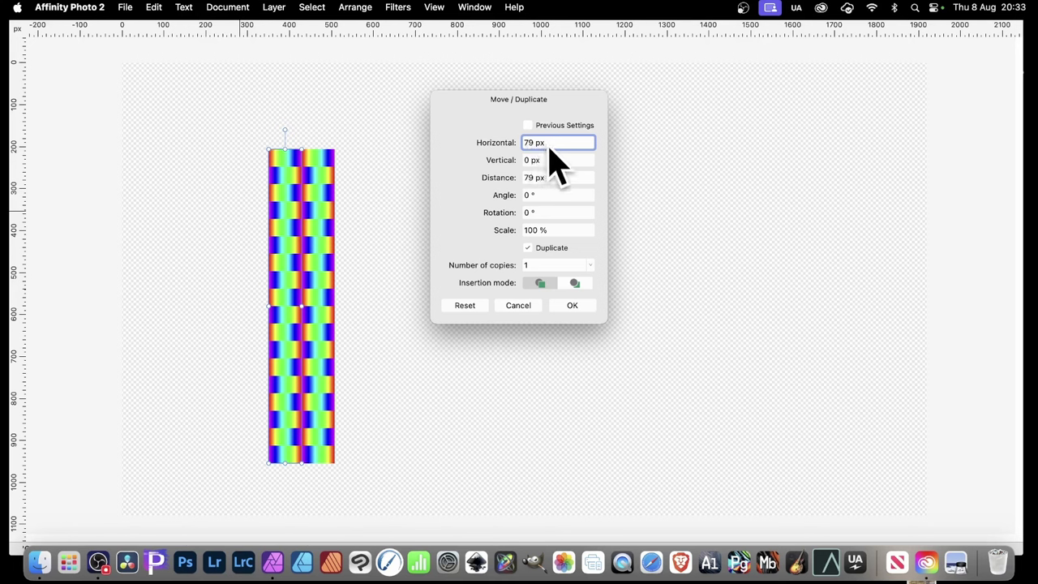
left_click(555, 213)
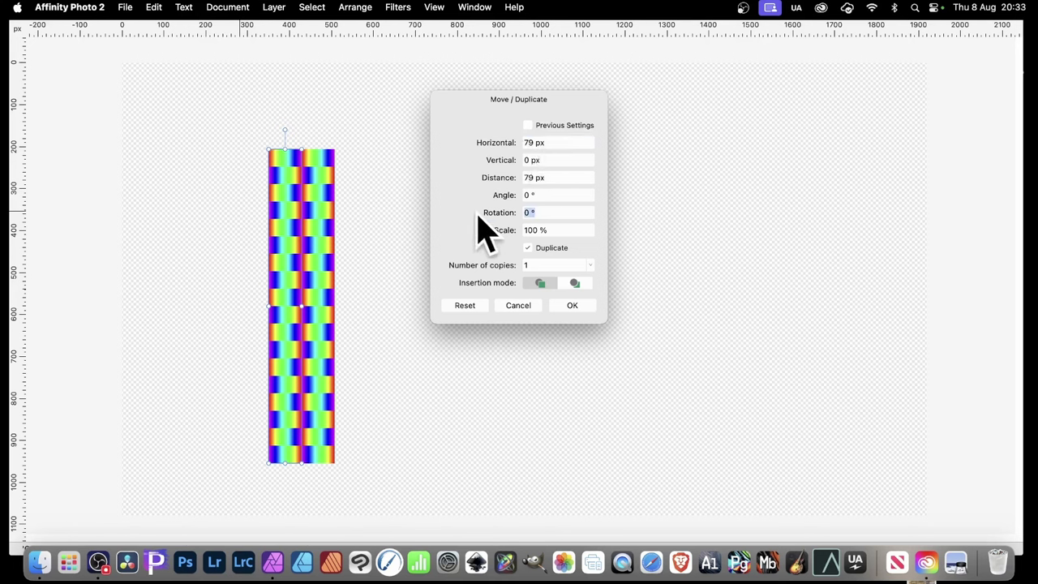
type("18")
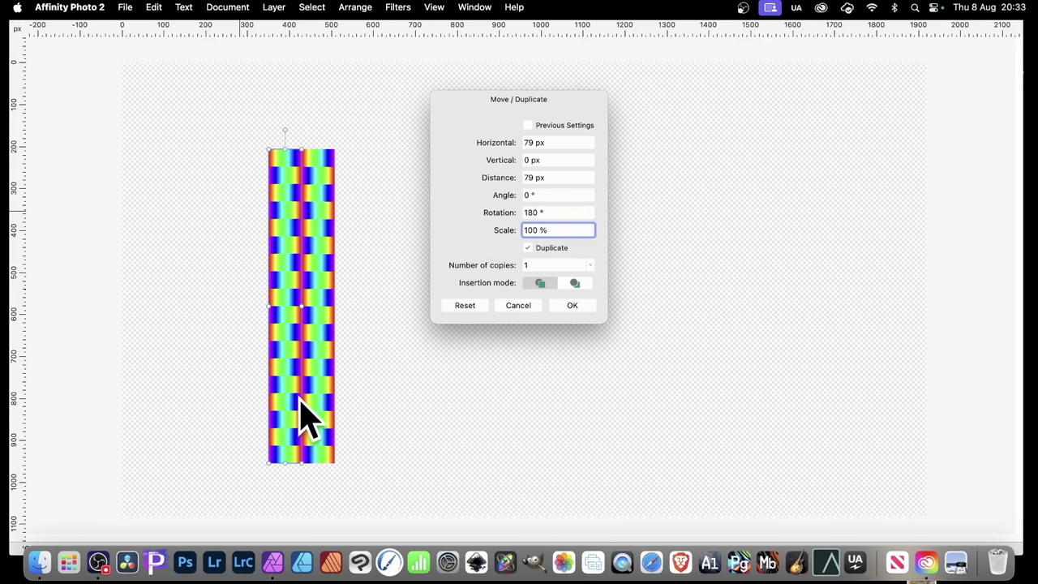
scroll(496, 265, "up", 11)
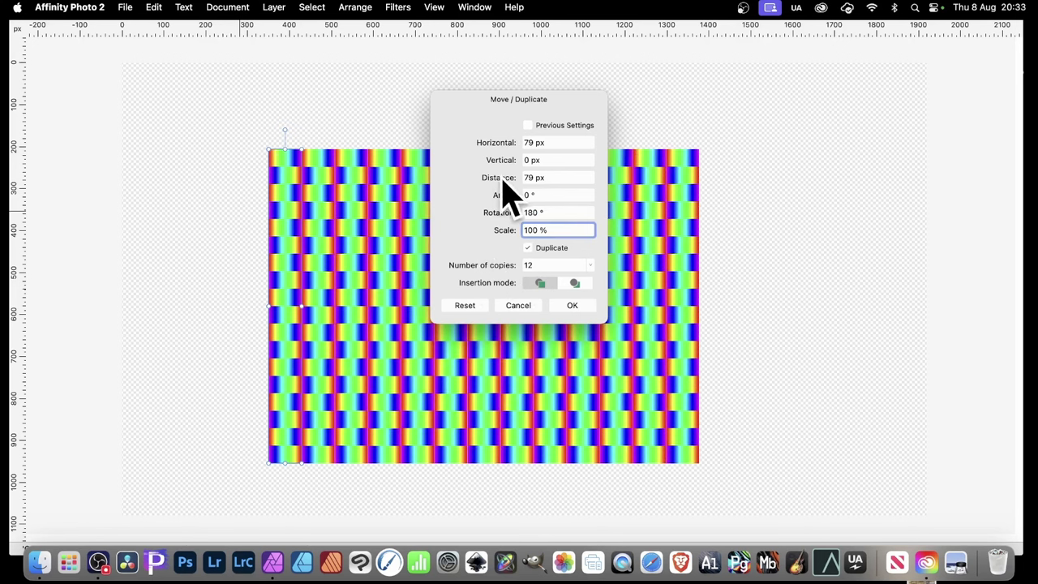
scroll(502, 180, "down", 1)
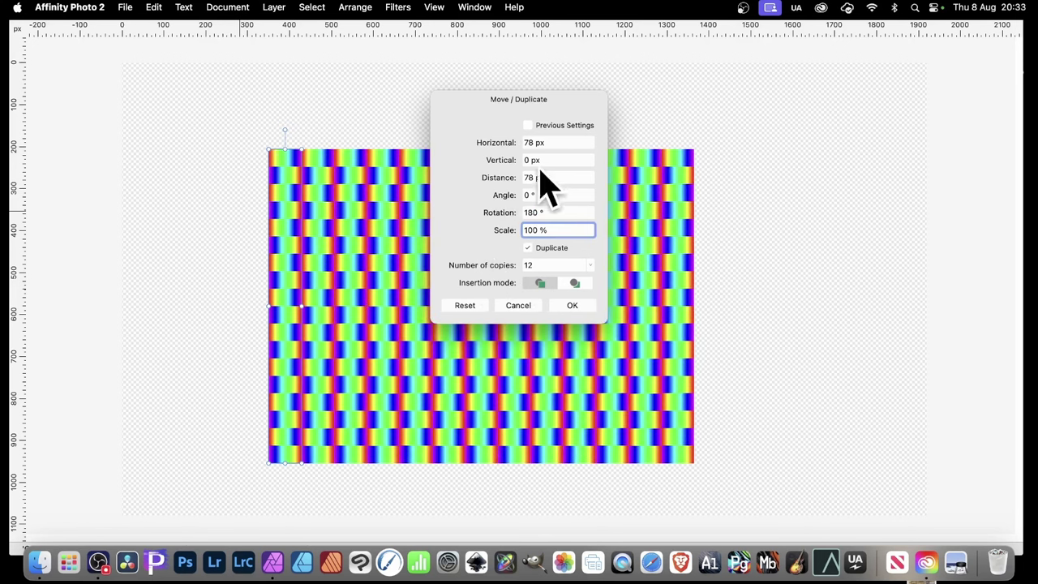
left_click(573, 306)
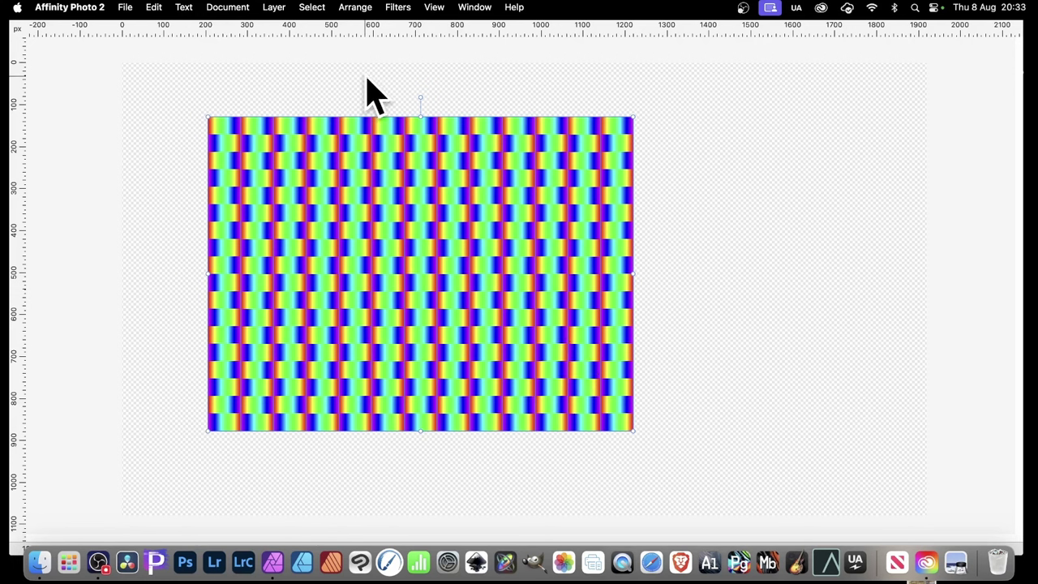
- Restore the interface, group all 13 strips, and nudge the group down and right
key("Tab")
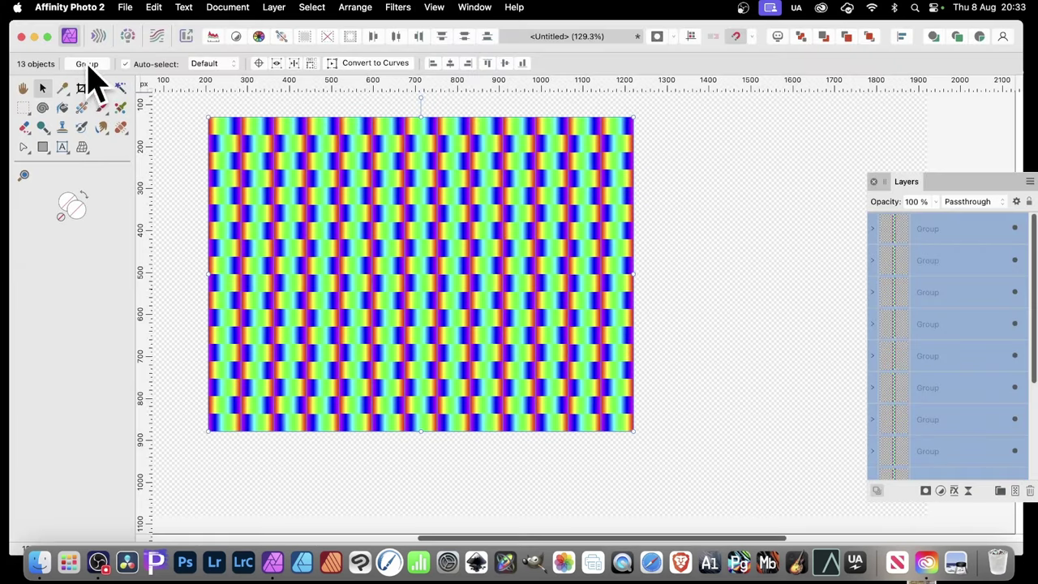
left_click(88, 64)
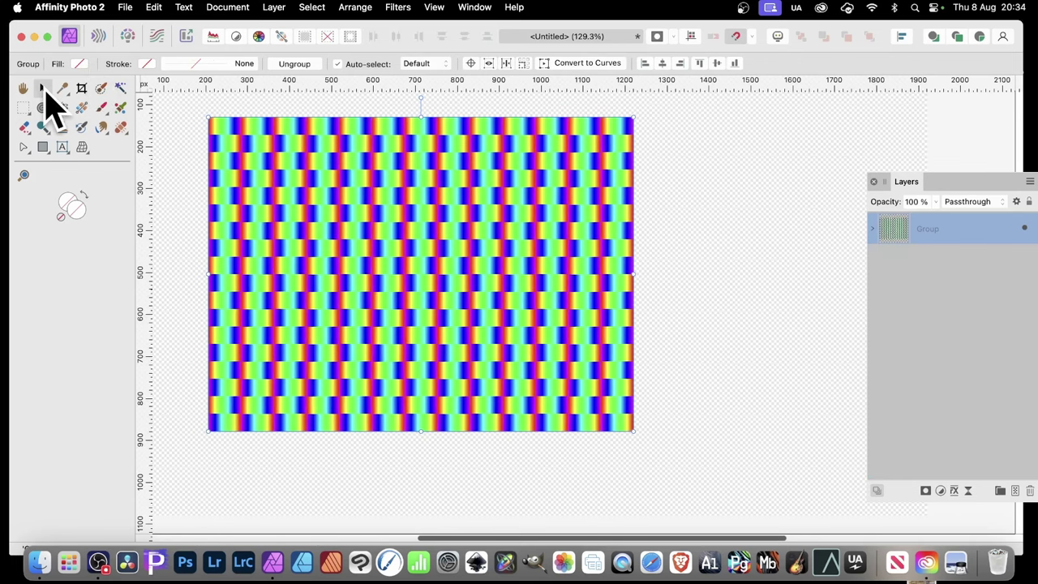
left_click_drag(324, 230, 350, 269)
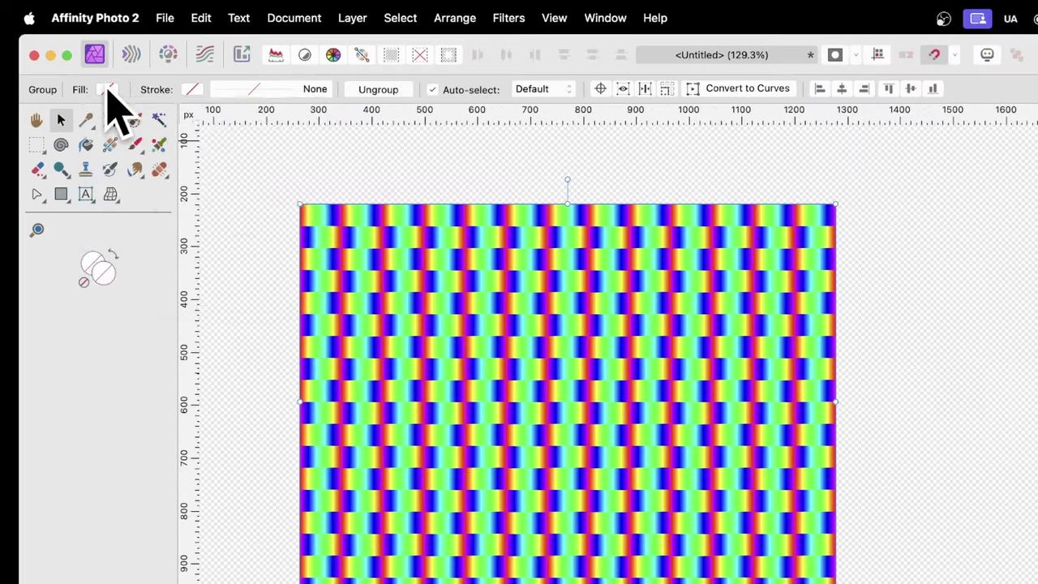
- Try several gradient presets, including stripe and orange gradients, on the group's fill
left_click(80, 64)
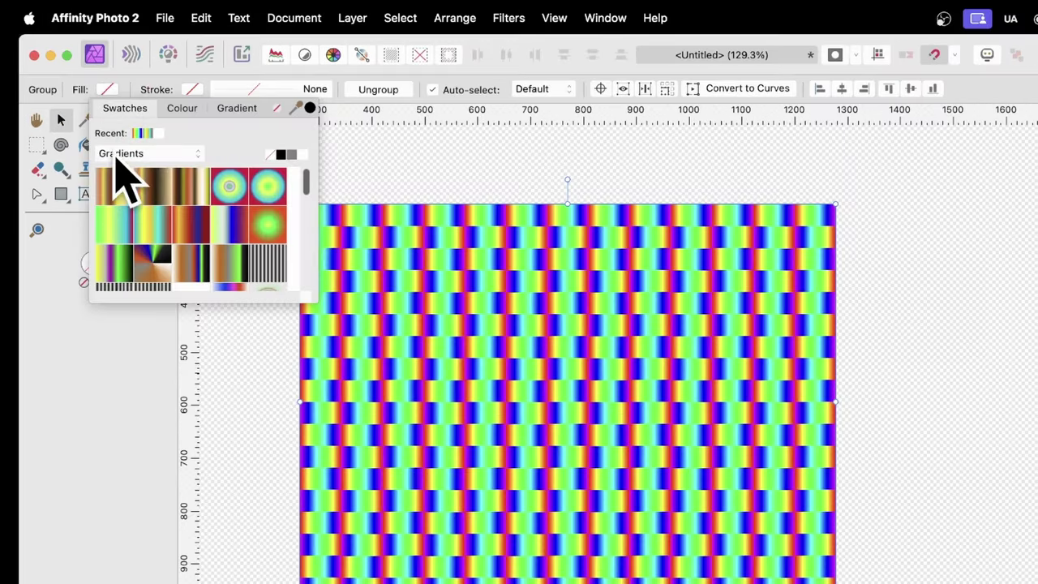
left_click(226, 218)
left_click(209, 251)
scroll(219, 267, "down", 1)
left_click(222, 288)
left_click(144, 272)
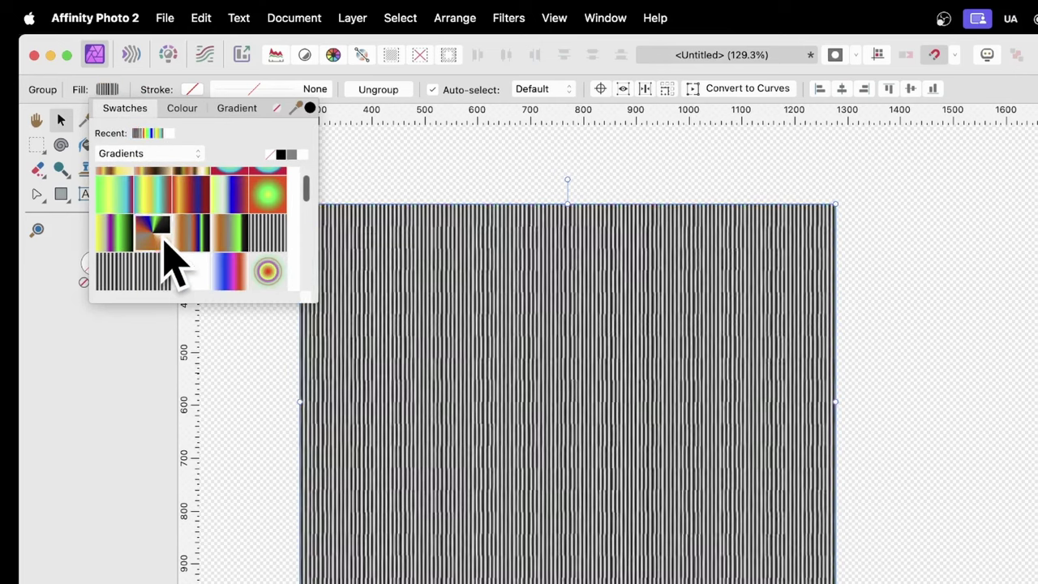
left_click(185, 228)
scroll(195, 244, "down", 2)
- Compare more presets and settle on the black-to-white gradient, giving a grey checkerboard
left_click(197, 230)
left_click(191, 232)
left_click(151, 240)
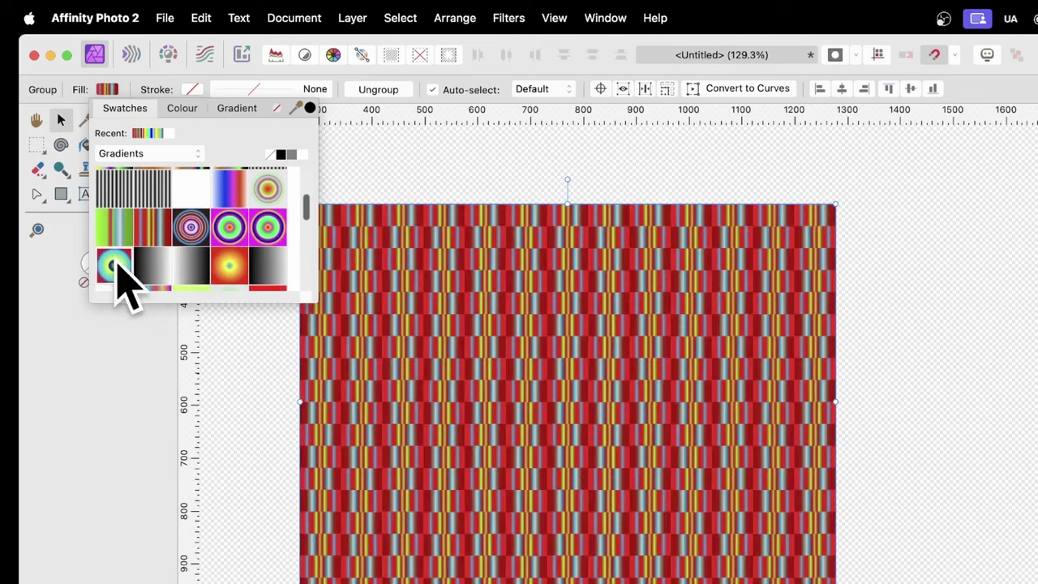
left_click(114, 264)
left_click(127, 229)
left_click(260, 266)
left_click(272, 230)
left_click(259, 255)
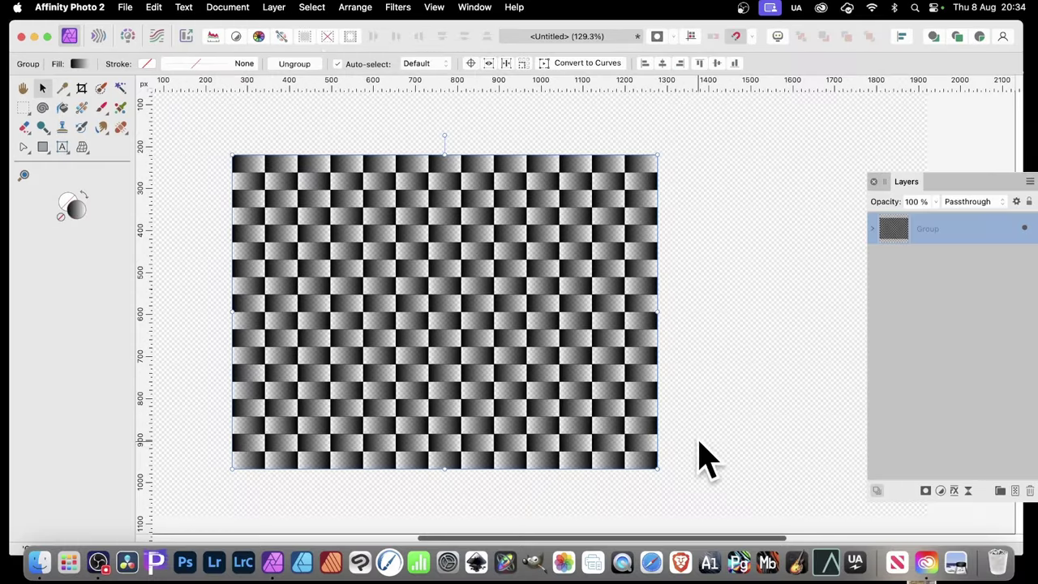
left_click_drag(657, 469, 688, 442)
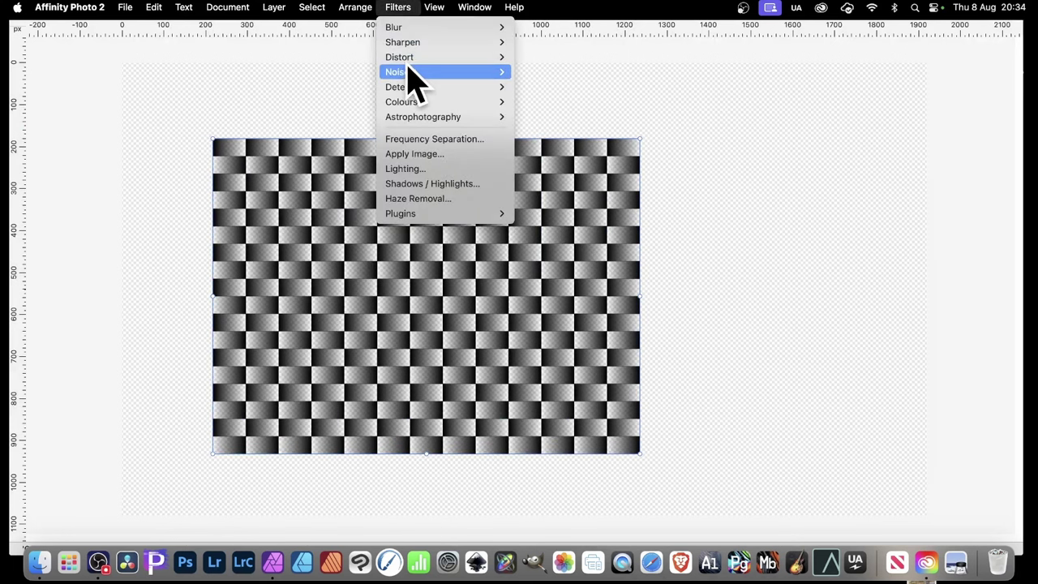
- Open Filters > Distort > Deform for the checkerboard group
mouse_move(411, 58)
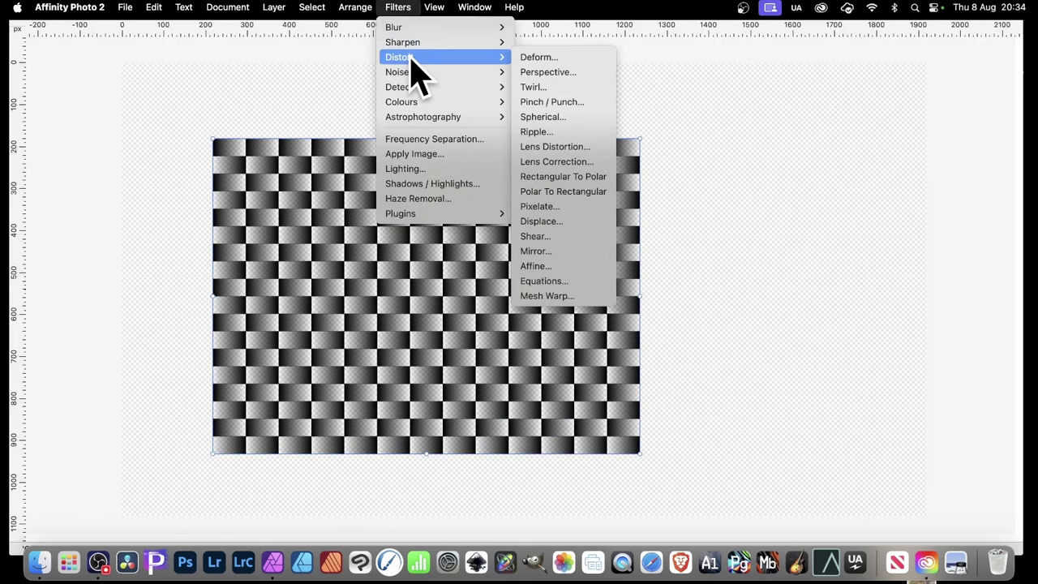
left_click(545, 65)
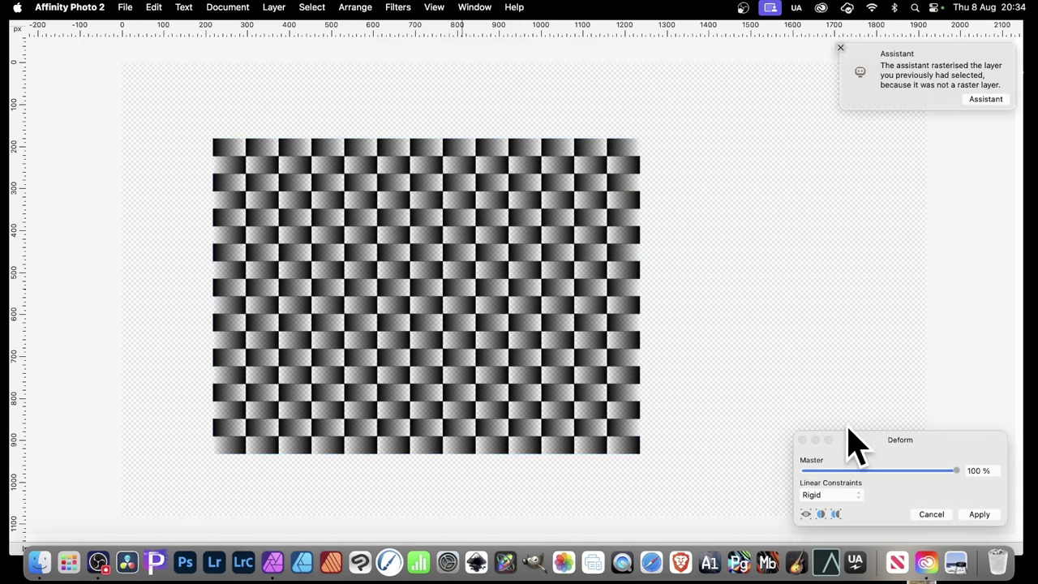
- Move the Deform dialog aside and set Linear Constraints to Similarity
left_click_drag(870, 442, 576, 256)
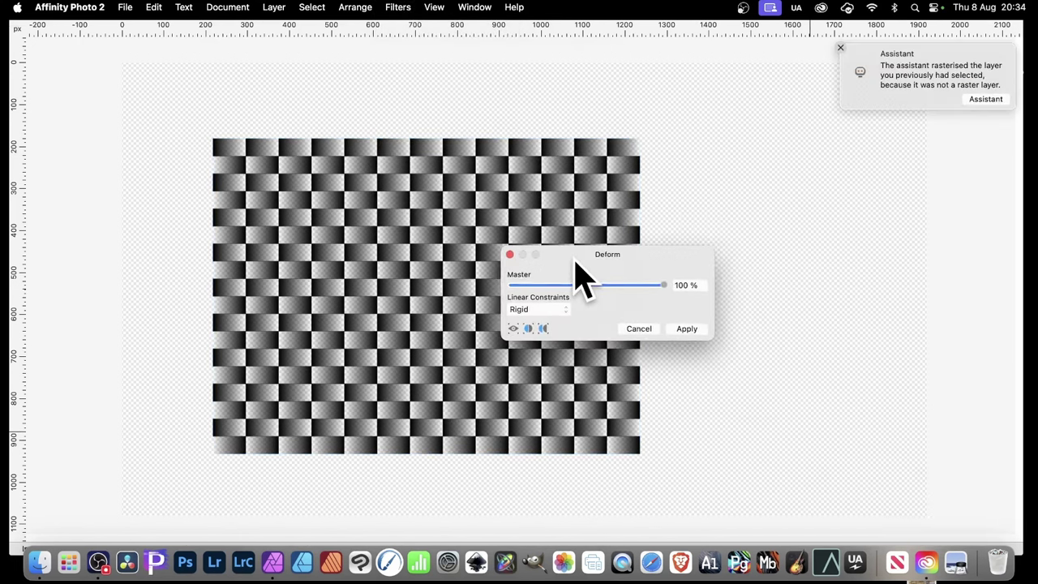
left_click(529, 312)
left_click(532, 324)
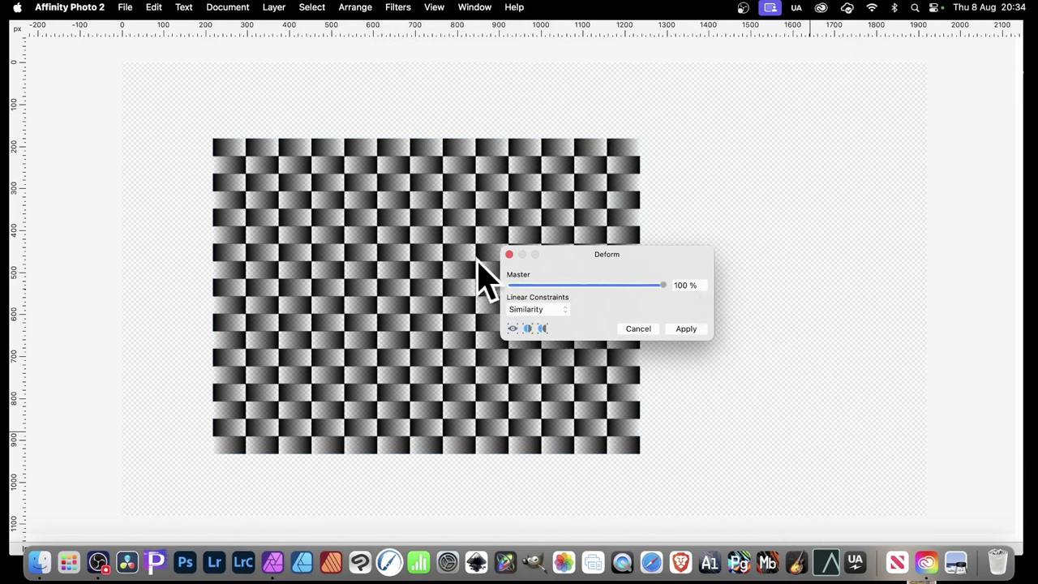
left_click(547, 314)
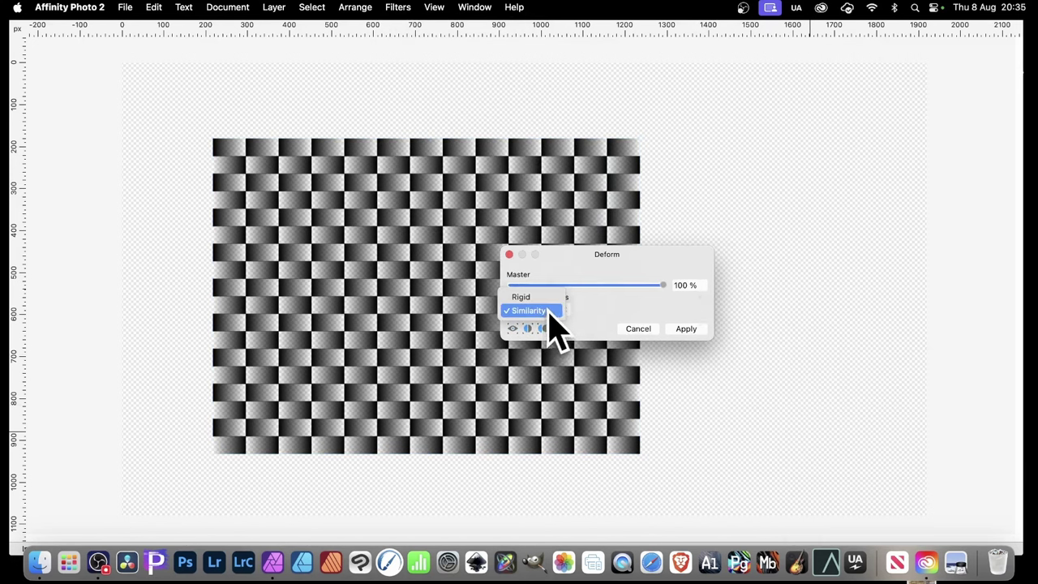
left_click(552, 316)
- Place nine deform pins across the checkerboard
left_click(303, 198)
left_click(408, 227)
left_click(488, 175)
left_click(449, 309)
left_click(350, 338)
left_click(482, 386)
left_click(577, 399)
left_click(382, 366)
left_click(318, 407)
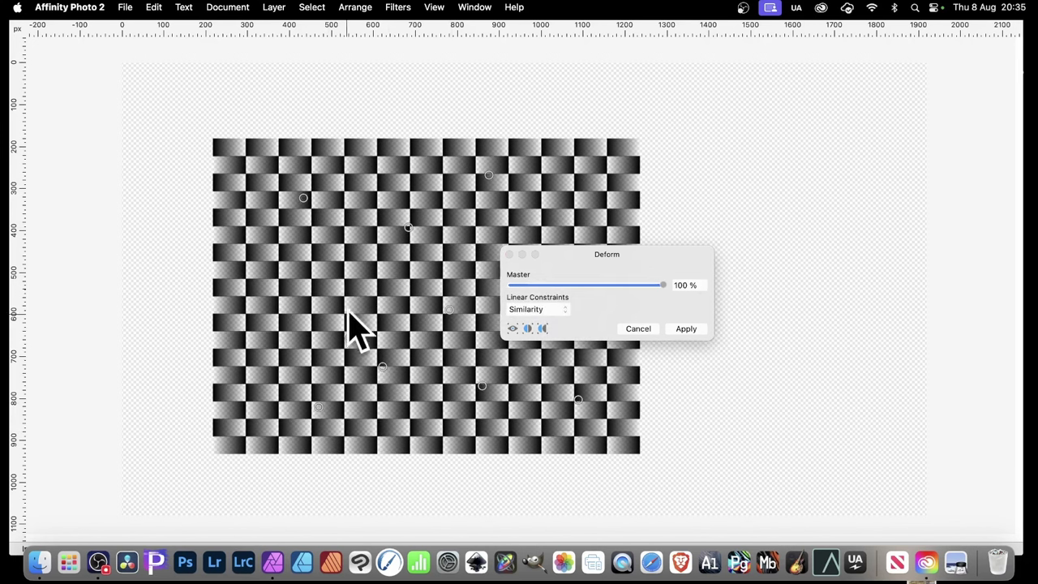
- Drag the pins outward to swirl the pattern into ribbons and rings, then apply
left_click_drag(303, 198, 191, 136)
left_click_drag(489, 174, 674, 46)
left_click_drag(675, 157, 1024, 229)
mouse_move(420, 312)
left_mouse_down()
mouse_move(690, 456)
mouse_move(795, 441)
mouse_move(876, 383)
left_mouse_up()
left_click(317, 334)
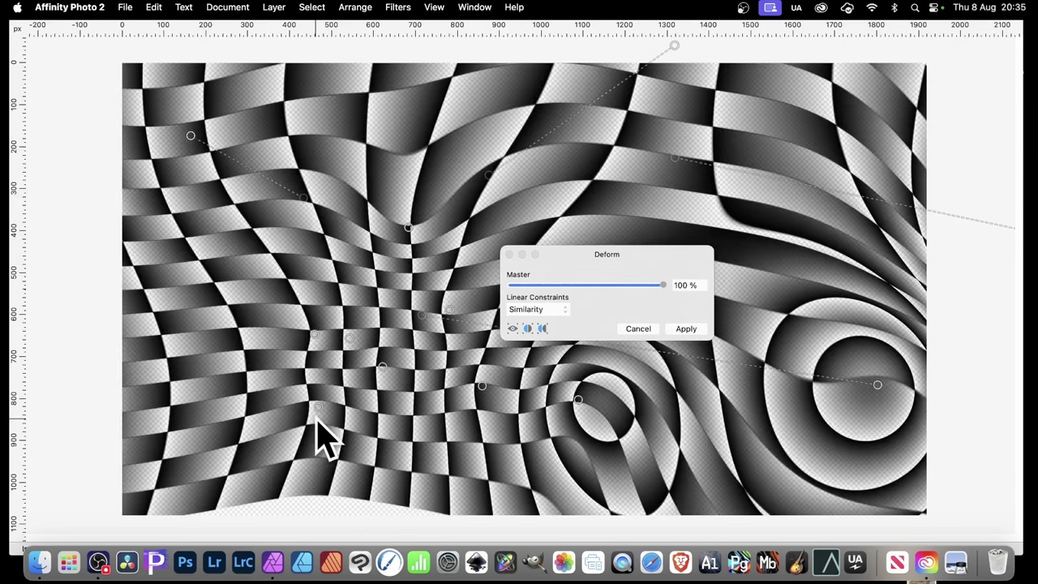
left_click_drag(319, 405, 156, 484)
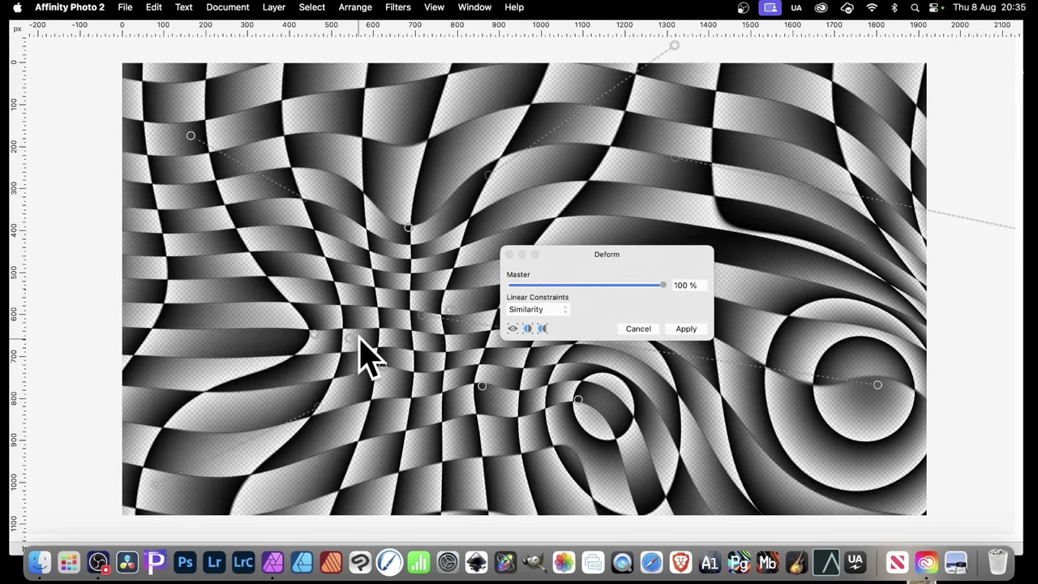
left_click_drag(349, 338, 304, 240)
left_click_drag(315, 335, 205, 357)
left_click(686, 328)
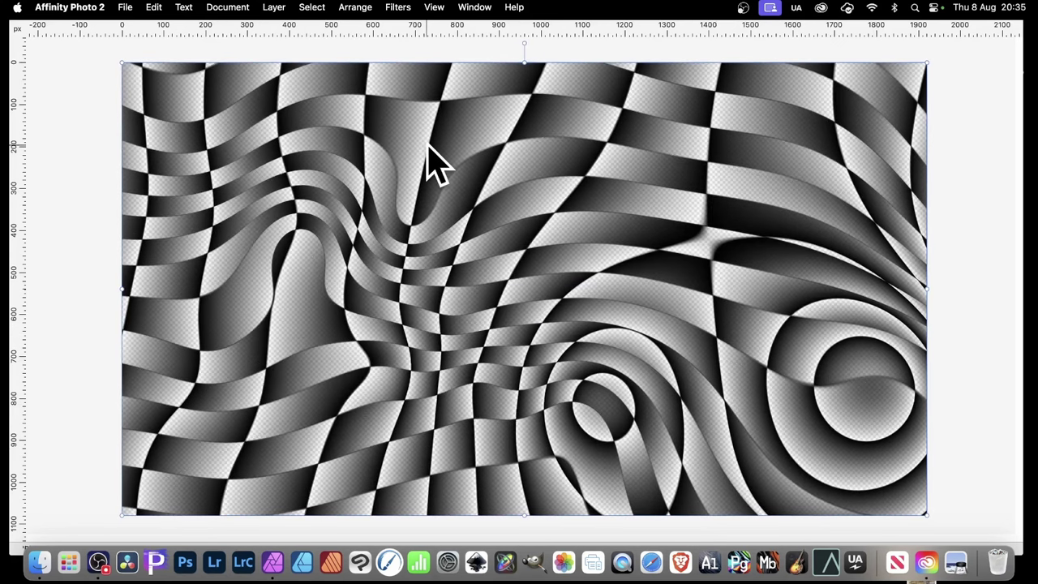